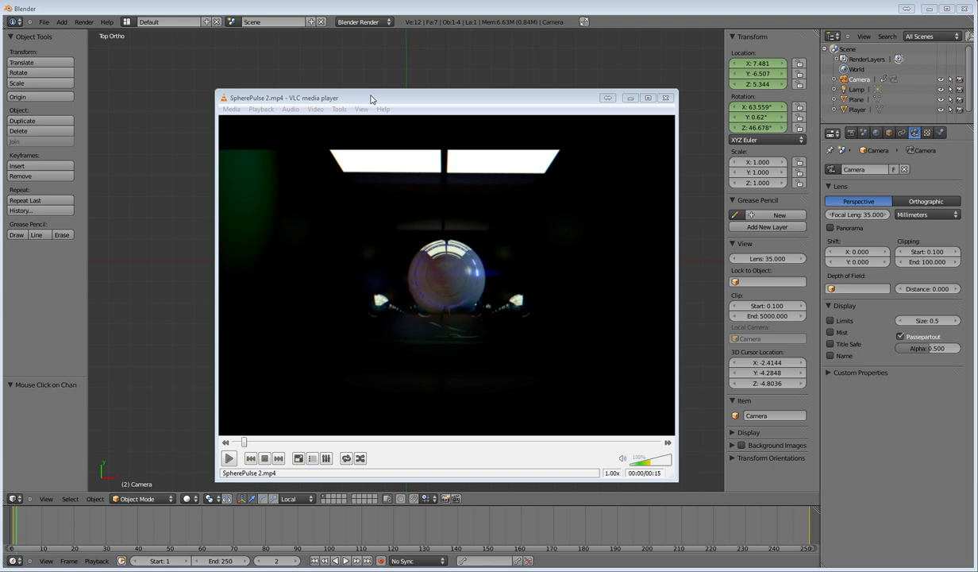
Play the SpherePulse 2.mp4 shaky-cam example video in VLC through to the end
left_click(406, 449)
left_click(228, 457)
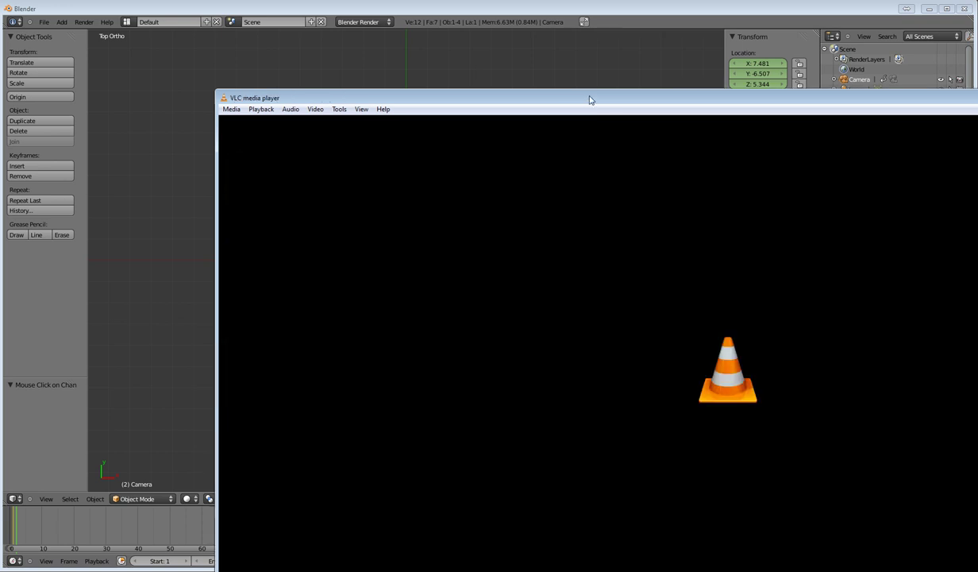
Close VLC, place the 3D cursor beyond the plane's top-right corner, and orbit to a tilted view of the cube
left_click_drag(567, 97, 179, 168)
left_click(783, 164)
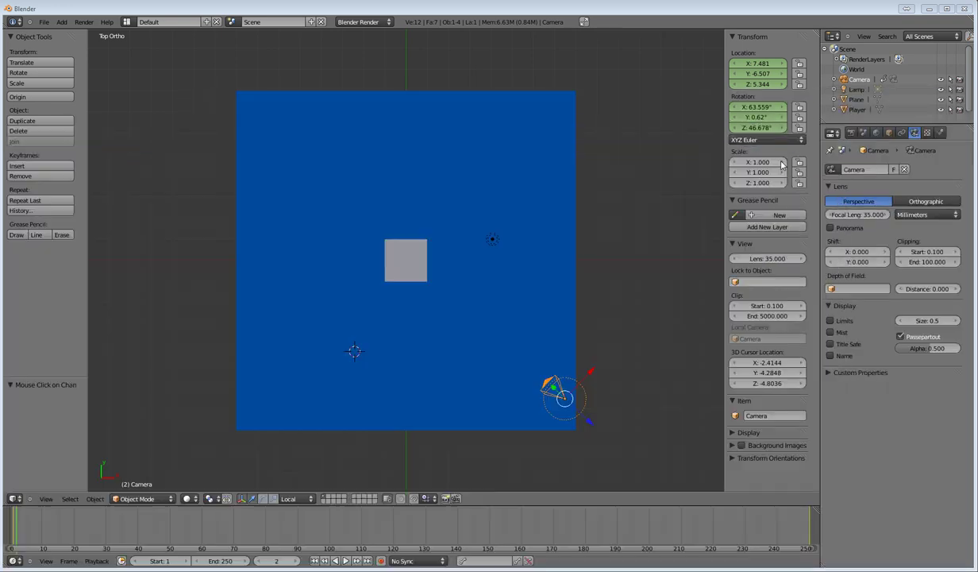
left_click(618, 52)
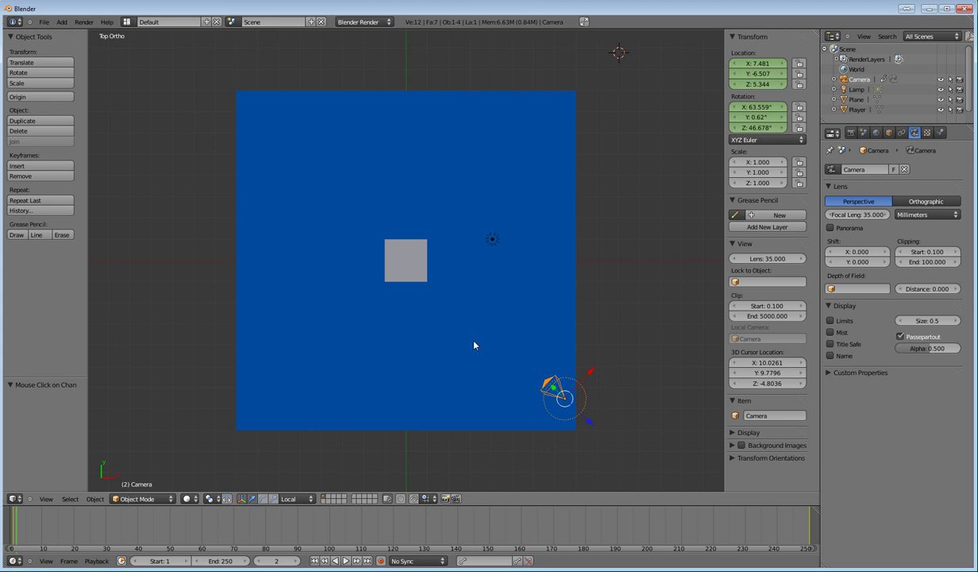
scroll(474, 344, "up", 1)
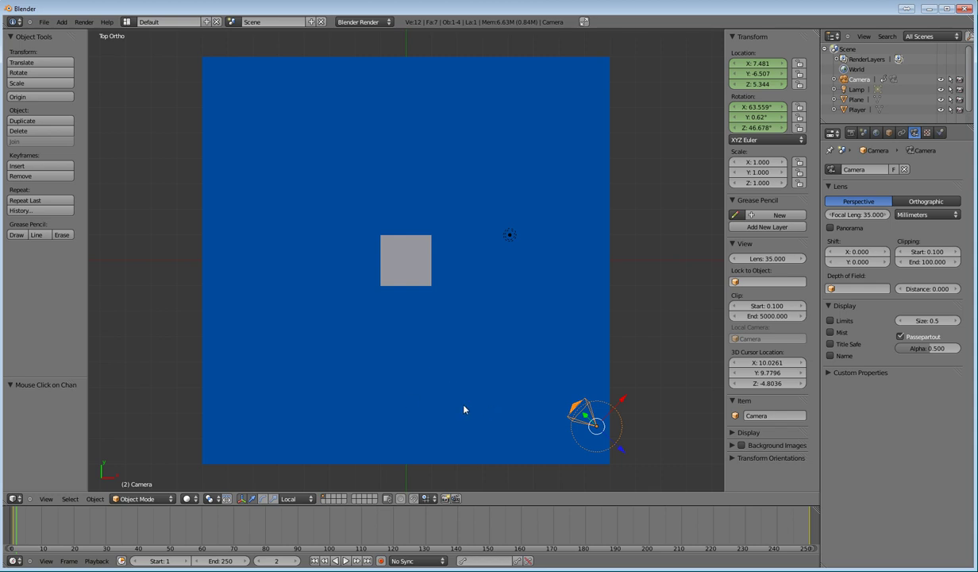
middle_click_drag(464, 409, 400, 340)
middle_click_drag(456, 364, 376, 348)
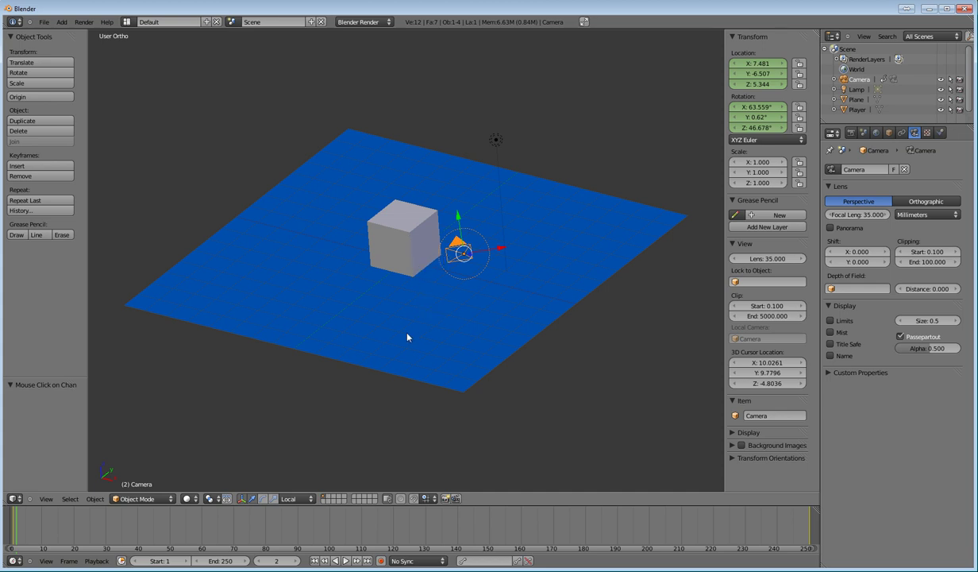
Look through the camera and scrub the timeline to preview its keyframed swing around the cube
key("KP_0")
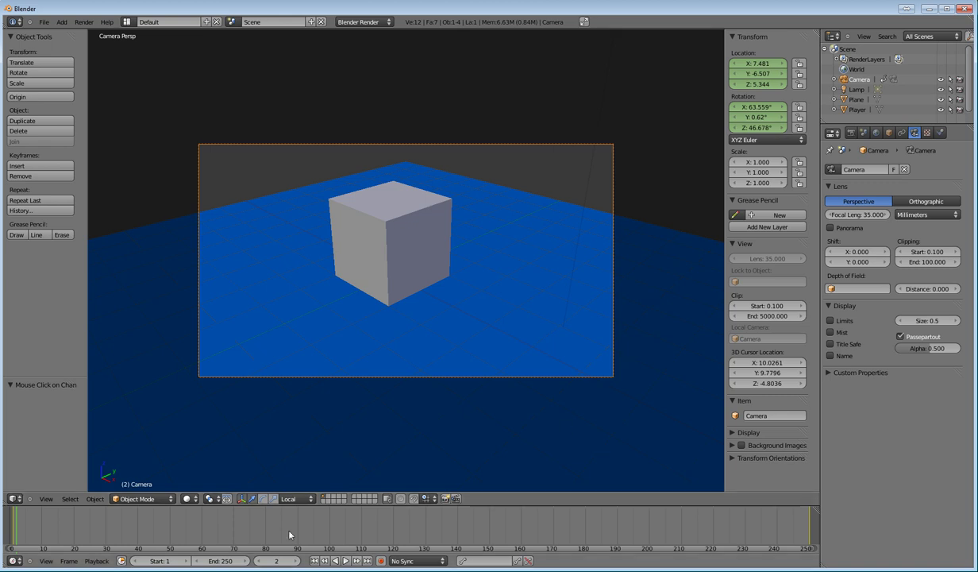
left_click(19, 530)
left_click(12, 532)
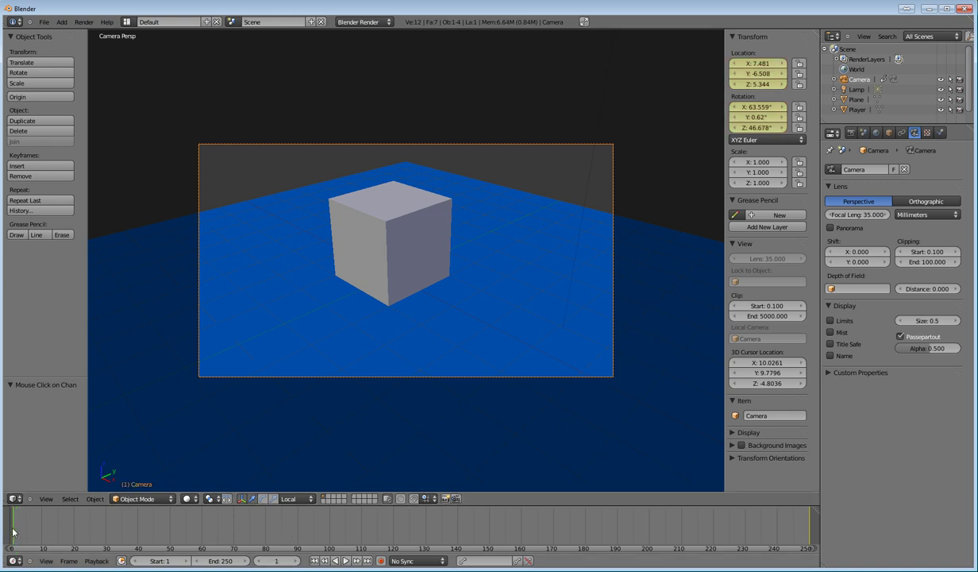
left_click_drag(13, 532, 857, 533)
left_click(104, 531)
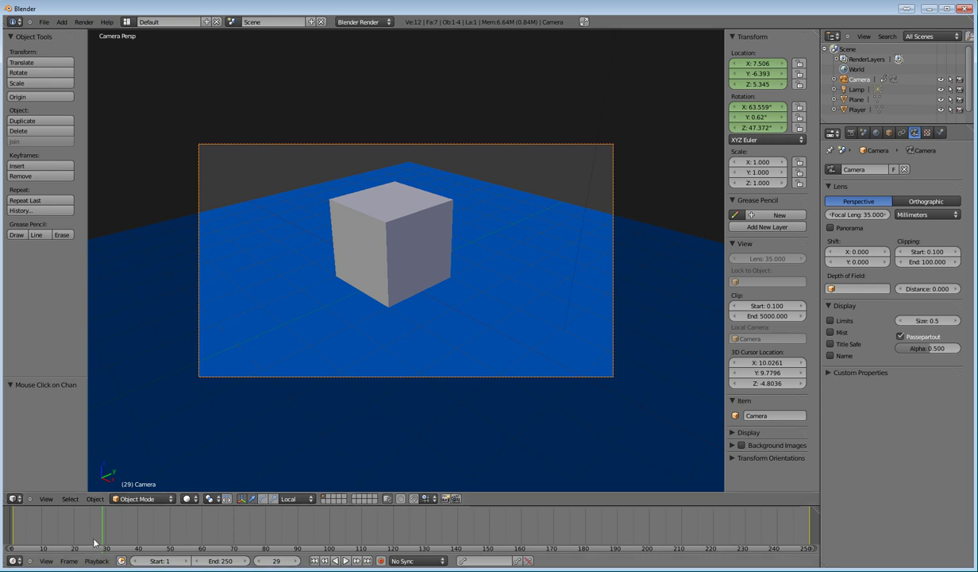
left_click_drag(81, 534, 13, 540)
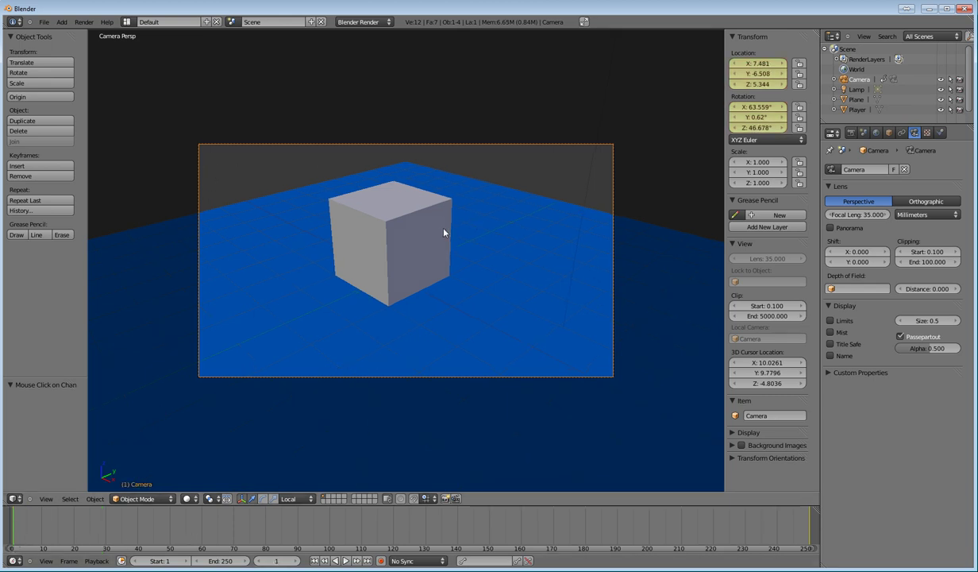
key("KP_7")
Select the camera and turn the main area into the Graph Editor
right_click(593, 420)
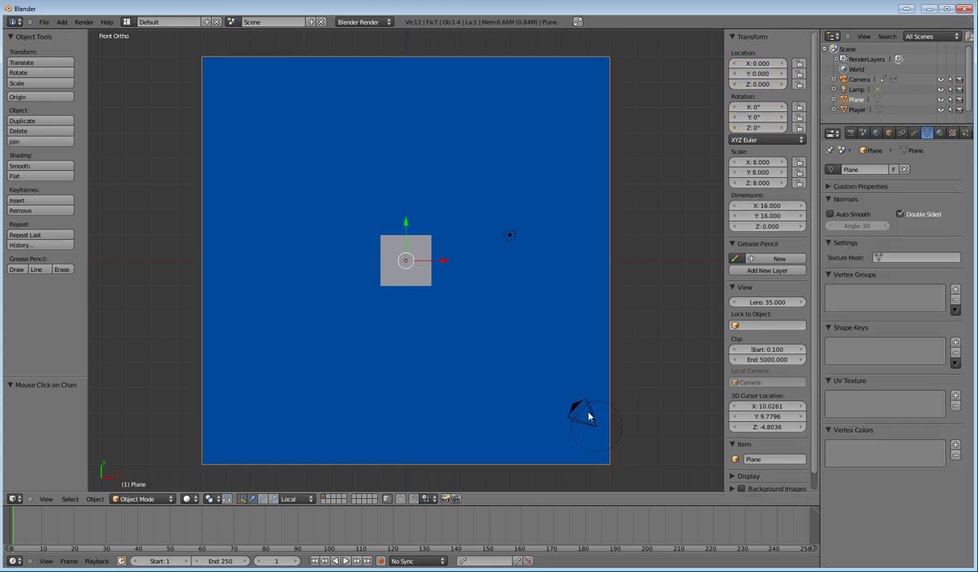
right_click(588, 416)
left_click(14, 498)
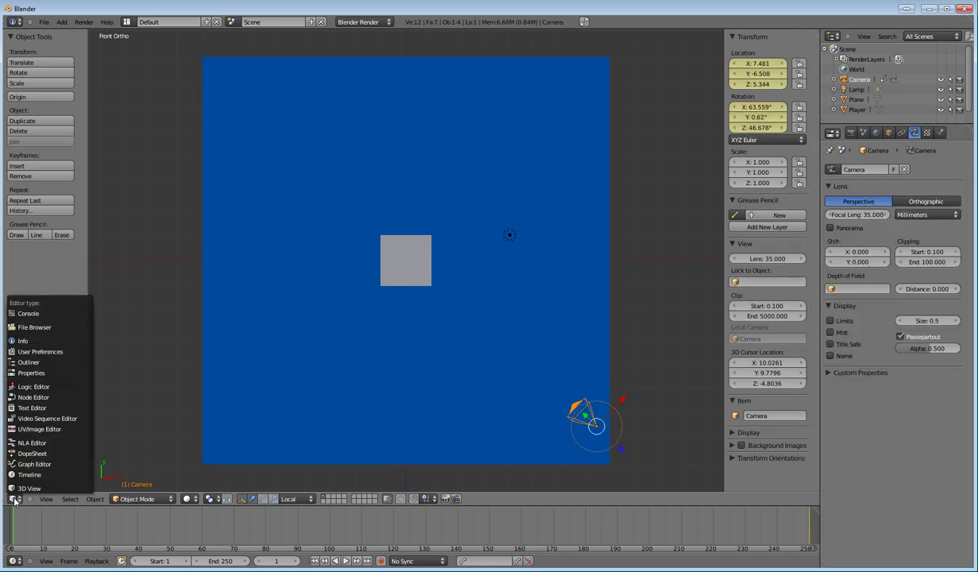
left_click(32, 465)
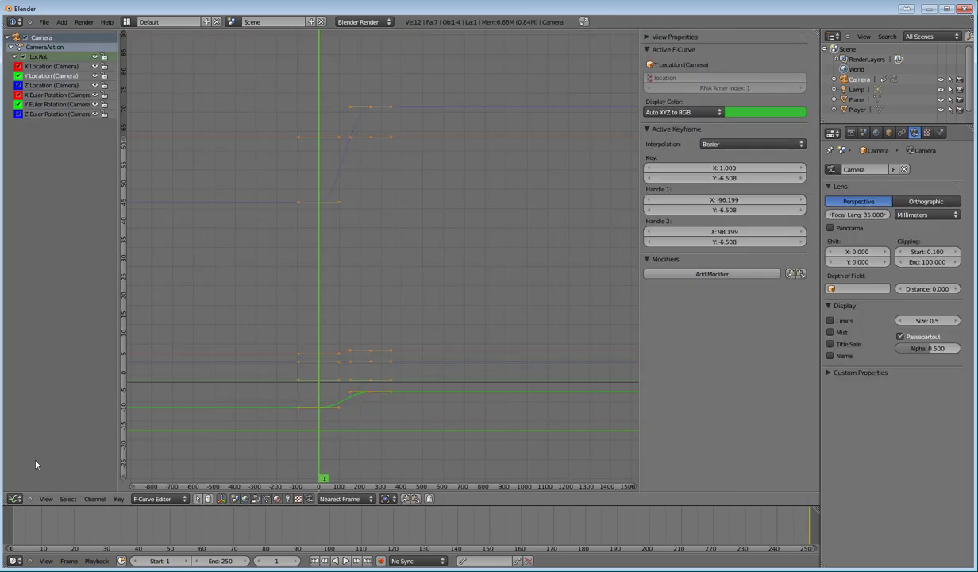
Make X Location the active curve and go to Key > Add F-Curve Modifier
left_click(43, 67)
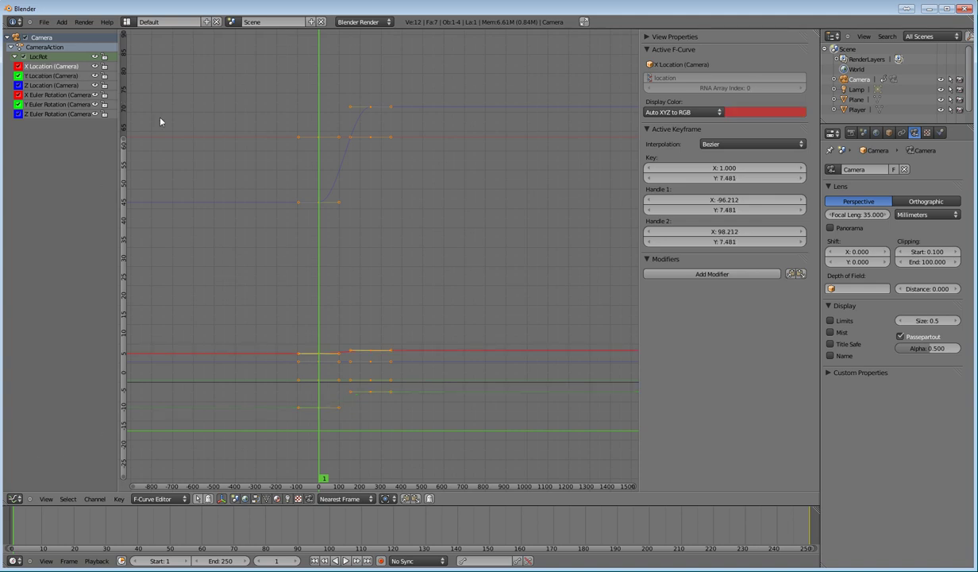
left_click_drag(640, 320, 715, 325)
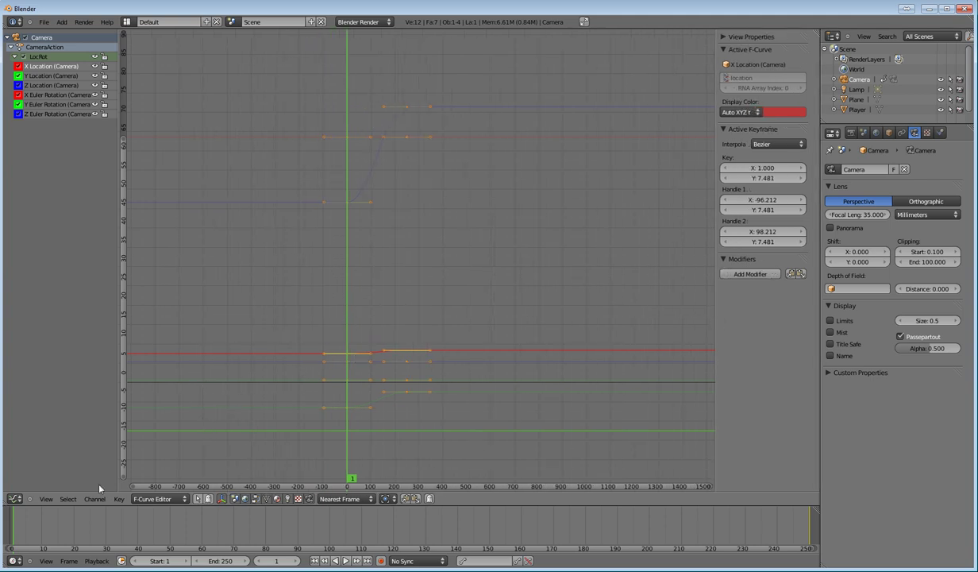
left_click(118, 499)
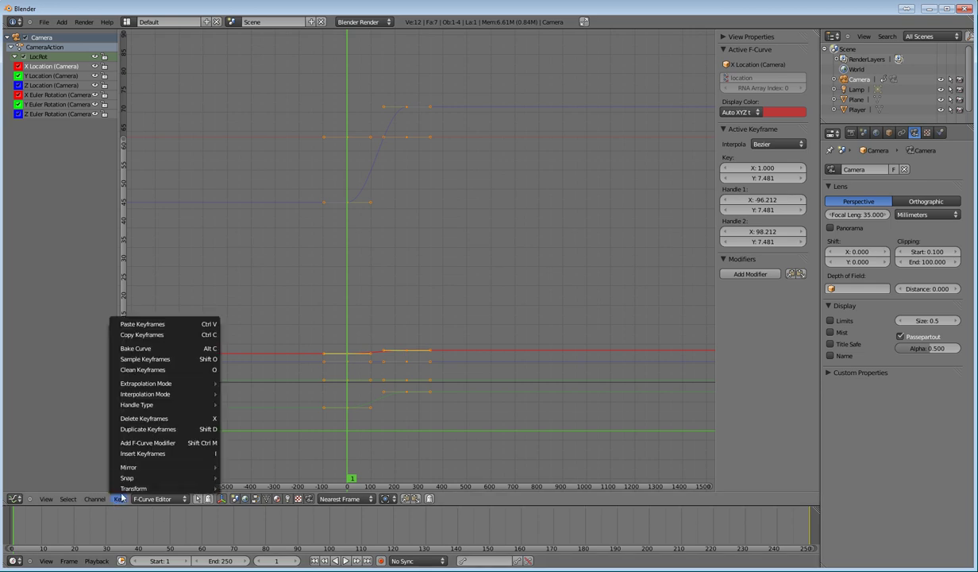
mouse_move(125, 476)
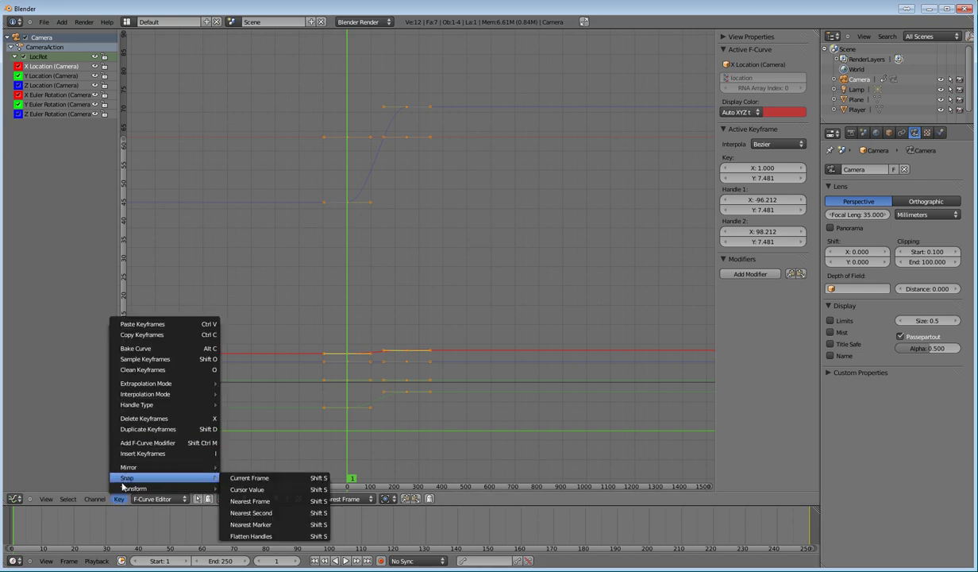
left_click(177, 443)
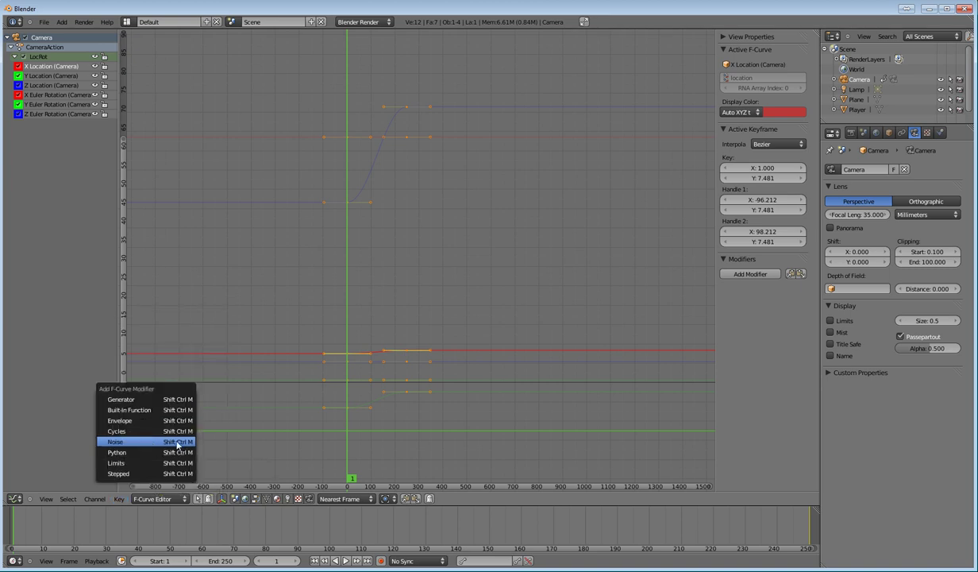
Add a Noise modifier to the X Location curve and zoom in on its jitter
left_click(134, 444)
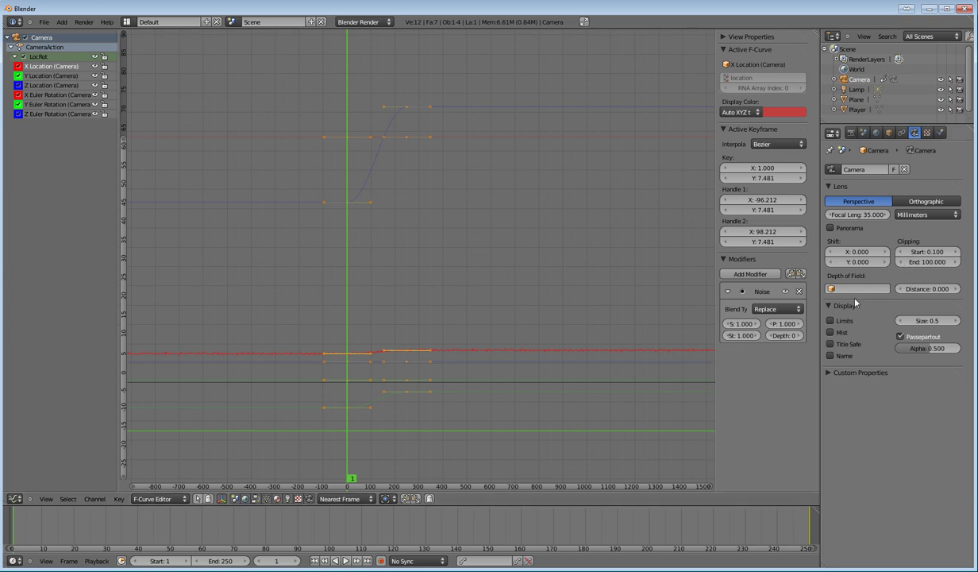
left_click_drag(717, 278, 615, 278)
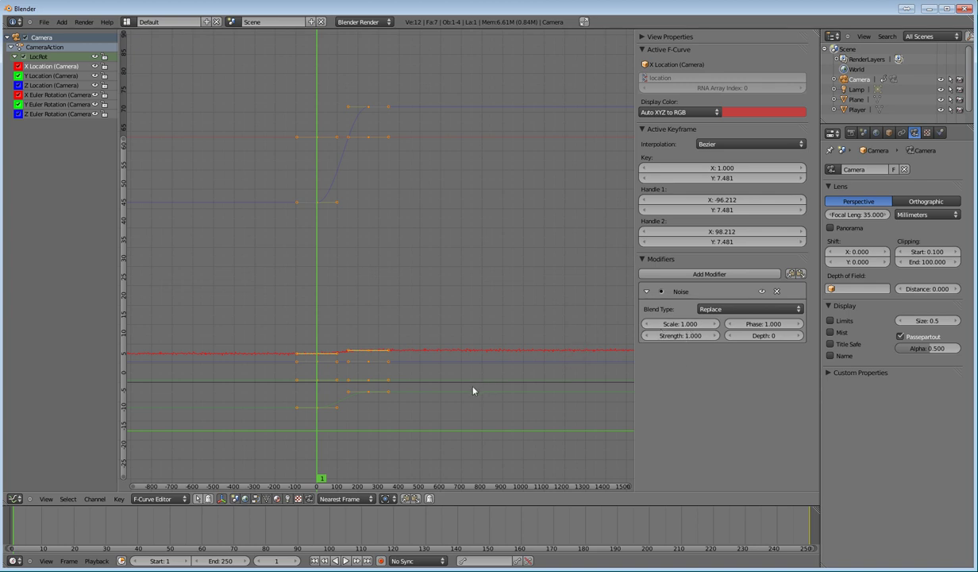
middle_click_drag(466, 392, 533, 350, "ctrl")
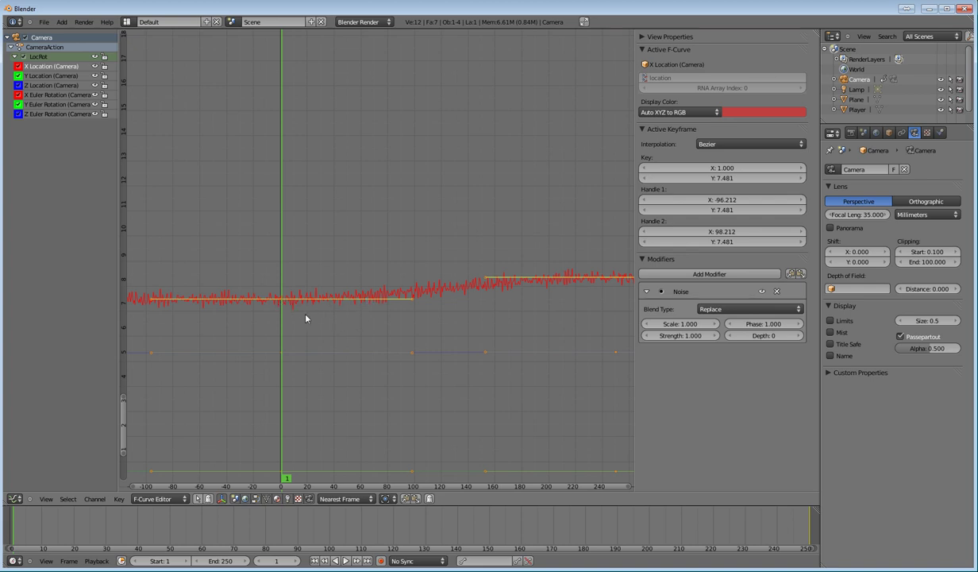
Return to the 3D View through the camera and scrub to frame 52 to see the jitter
left_click(15, 498)
left_click(40, 547)
key("KP_0")
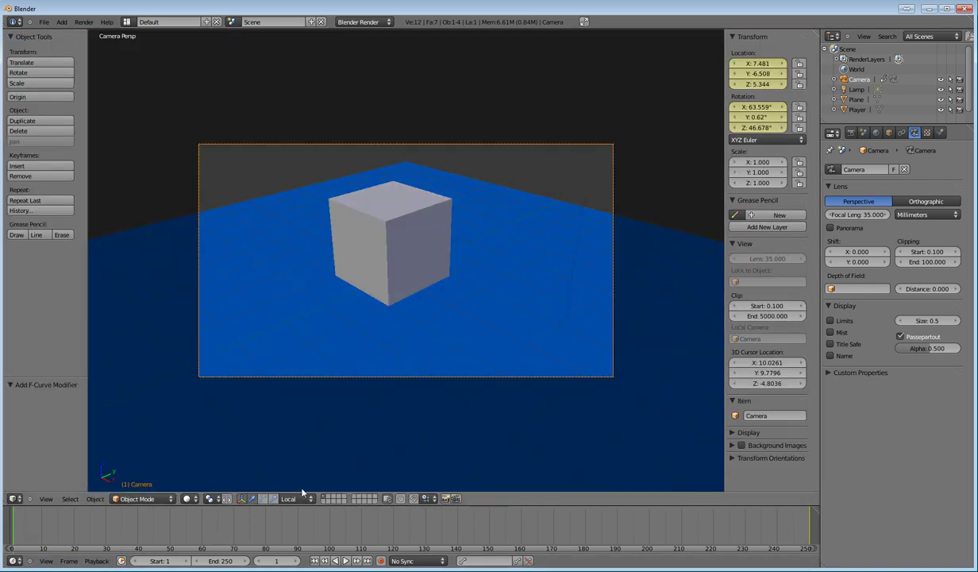
left_click_drag(32, 530, 177, 556)
left_click(14, 499)
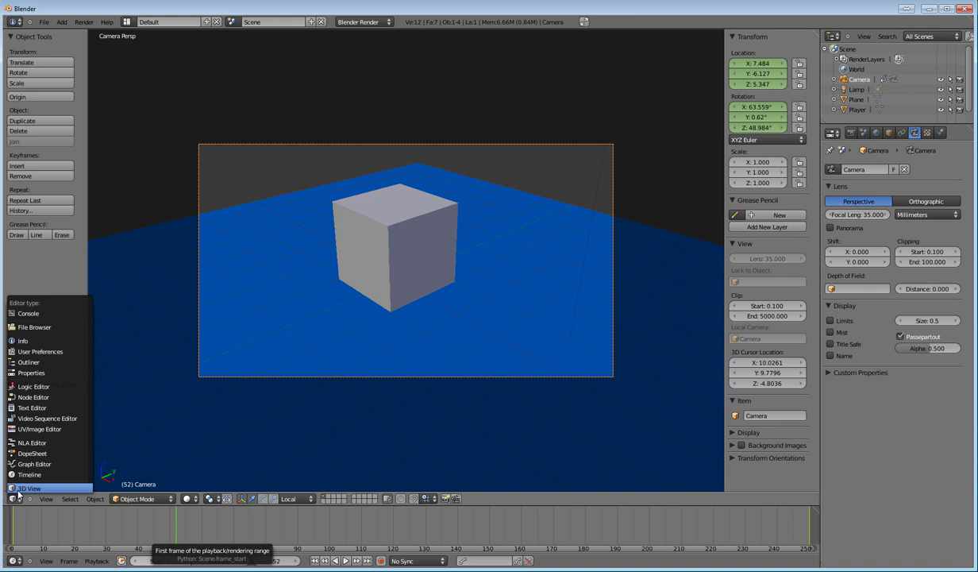
In the Graph Editor, set the X Location Noise to Scale 15, Strength 0.2 and Phase 2
left_click(31, 463)
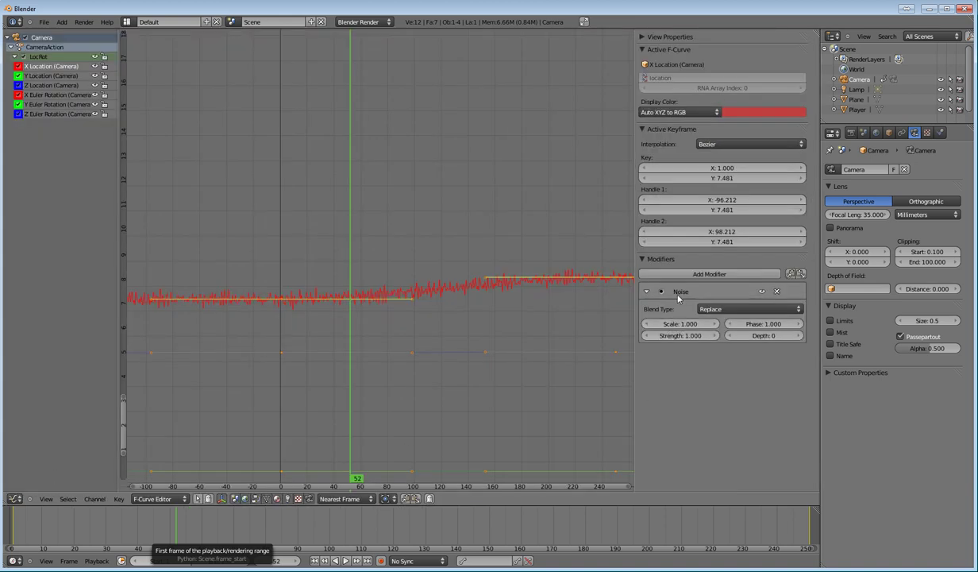
left_click(679, 323)
type("15")
key("Return")
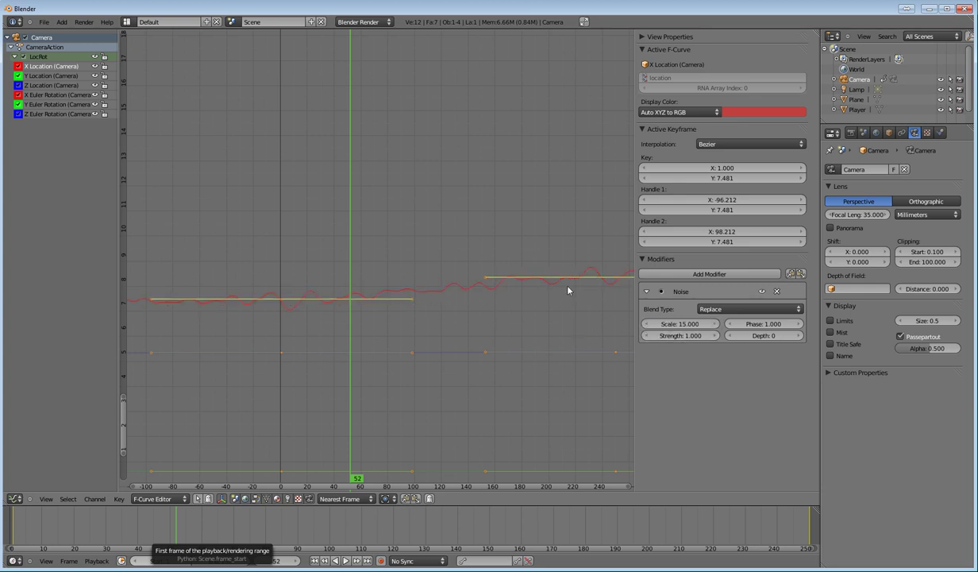
left_click(678, 336)
type("0.2")
key("Return")
left_click(729, 321)
type("2")
key("Return")
scroll(555, 341, "down", 1)
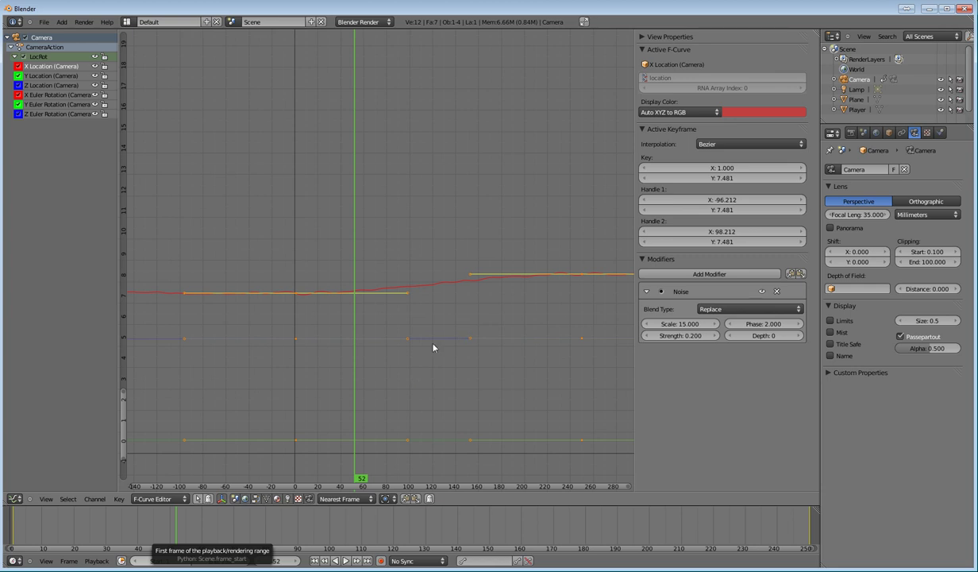
Add a Noise modifier to the camera's Y Location curve
key("Home")
middle_click_drag(392, 266, 395, 297)
left_click(44, 76)
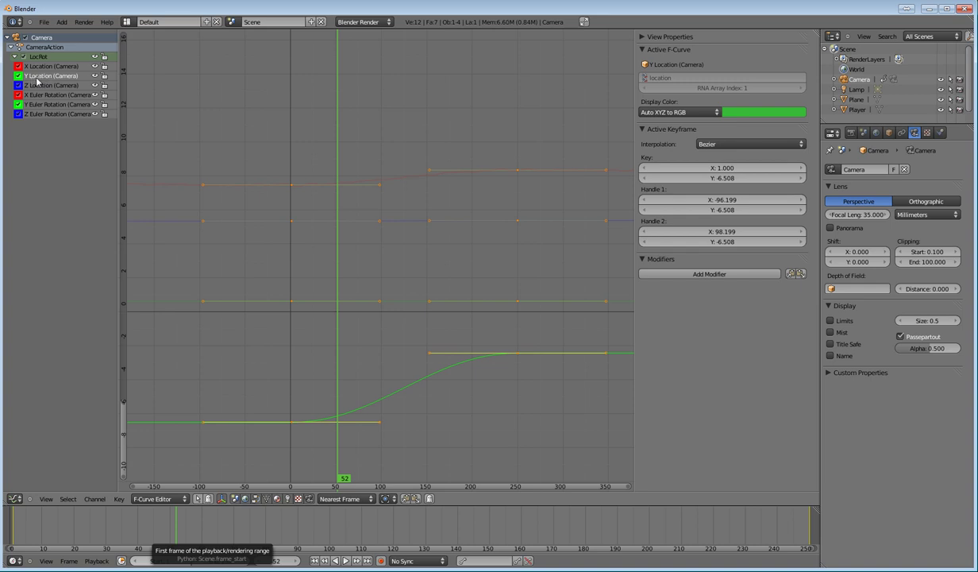
middle_click_drag(433, 417, 407, 376)
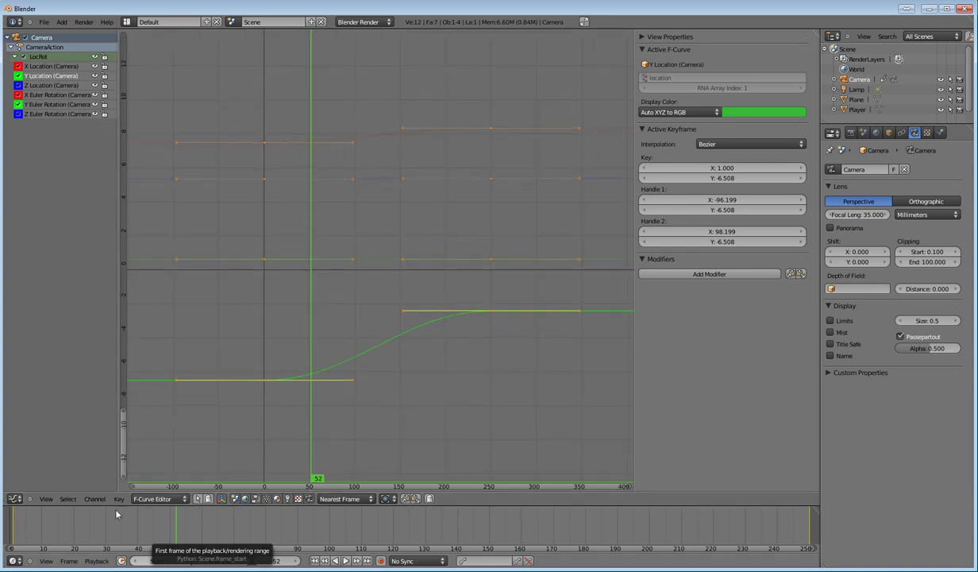
left_click(118, 499)
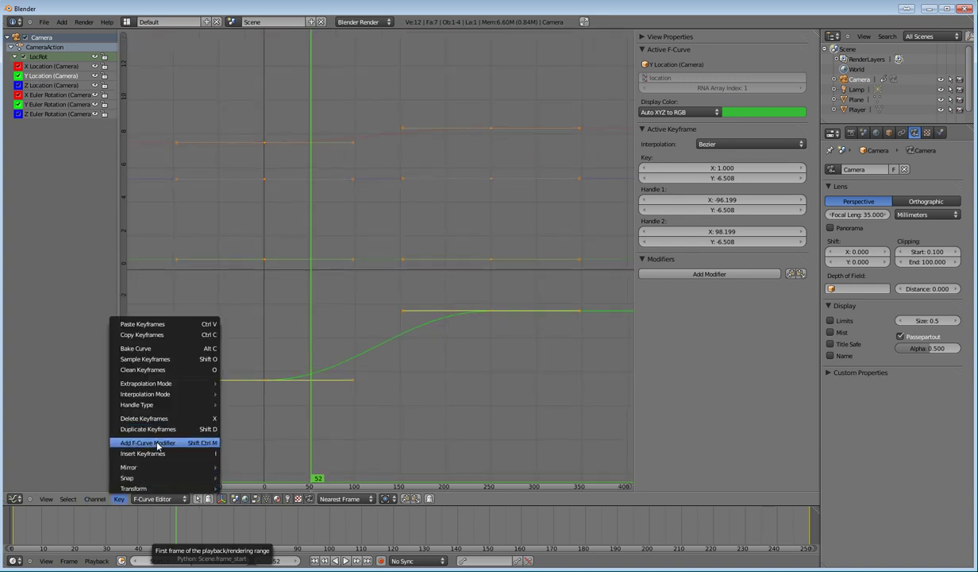
left_click(156, 442)
left_click(143, 443)
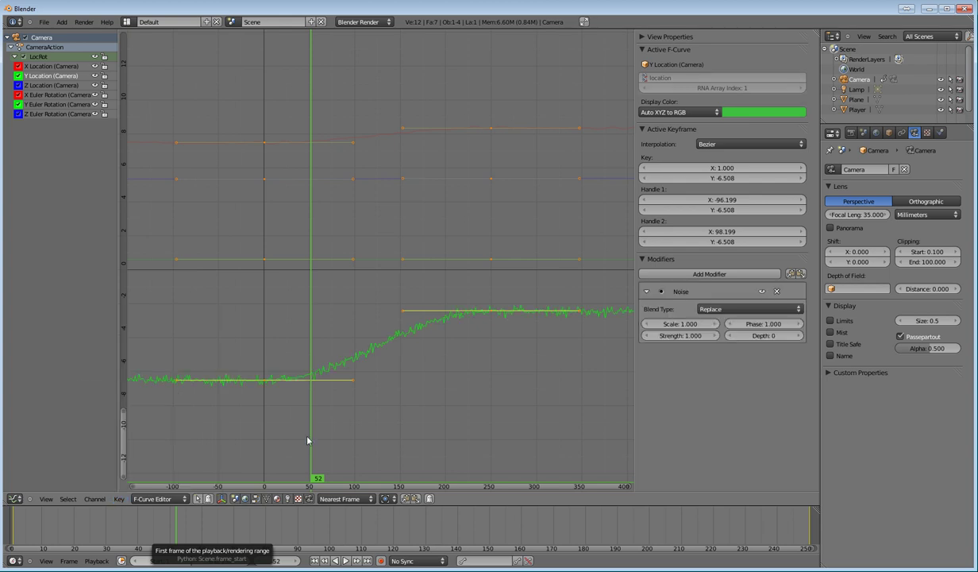
Set the Y Location noise to Scale 15, Strength 0.2 and Phase 4
left_click(681, 324)
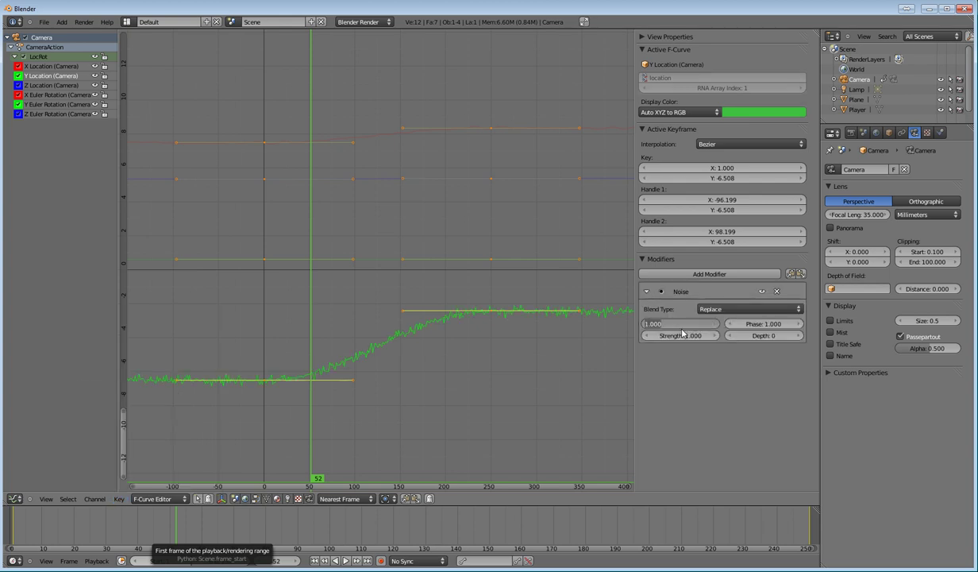
type("15")
key("Return")
left_click(670, 335)
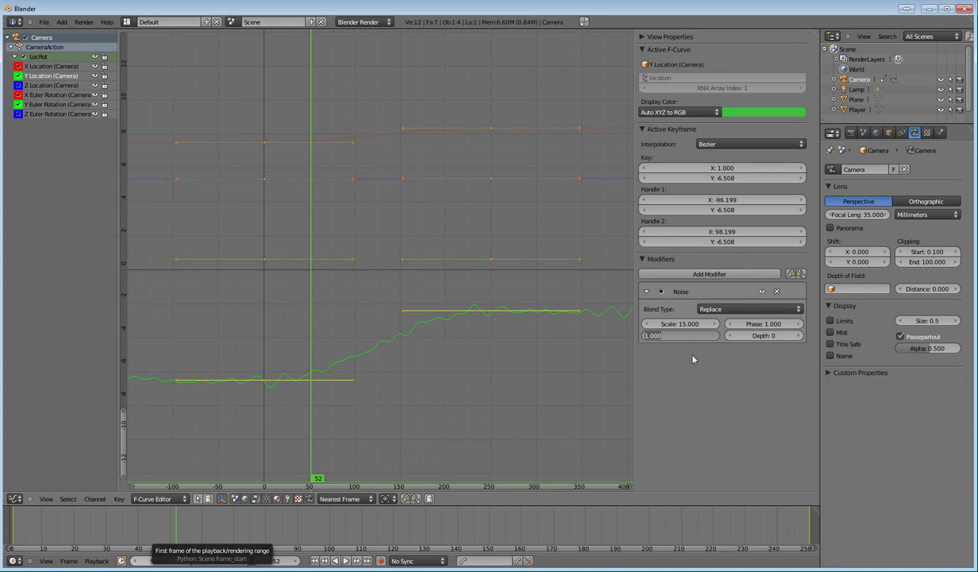
type("0.2")
key("Return")
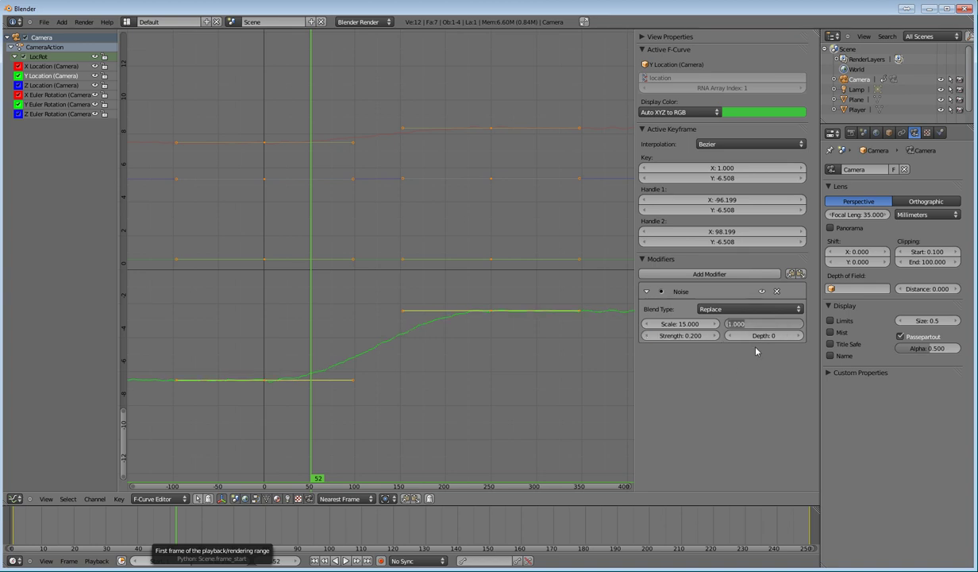
type("4")
key("Return")
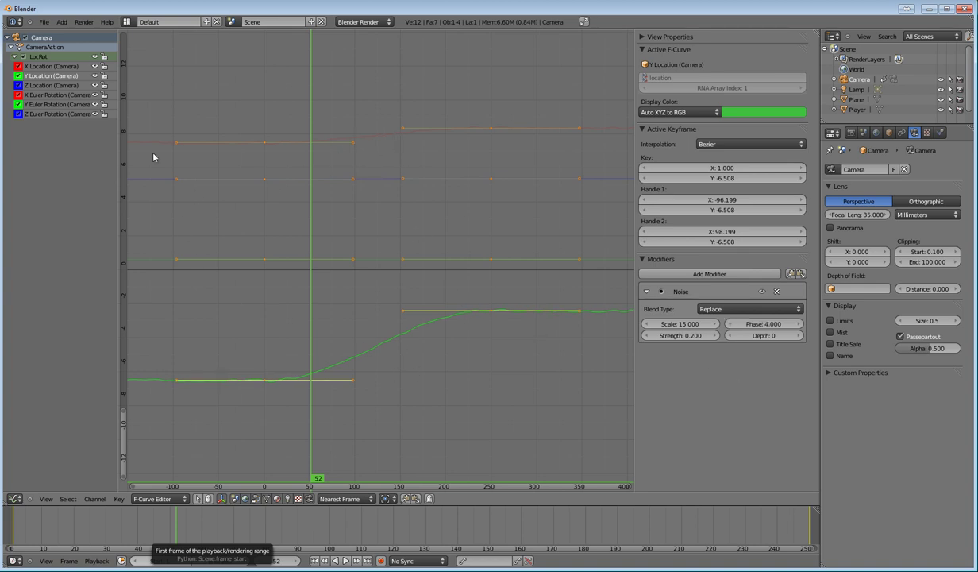
left_click(51, 85)
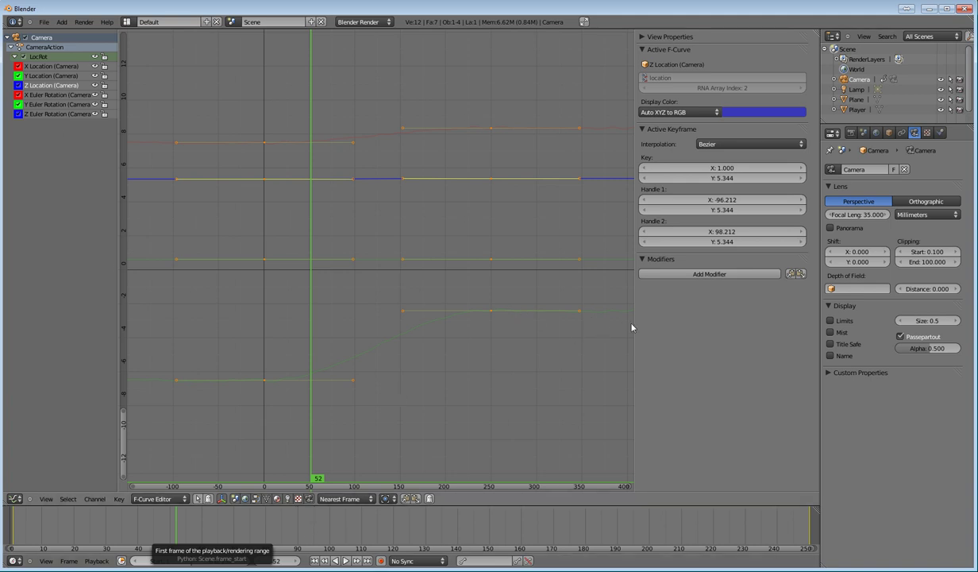
Add a Noise modifier to Z Location with Scale 15, Strength 0.2 and Phase 6
left_click(674, 272)
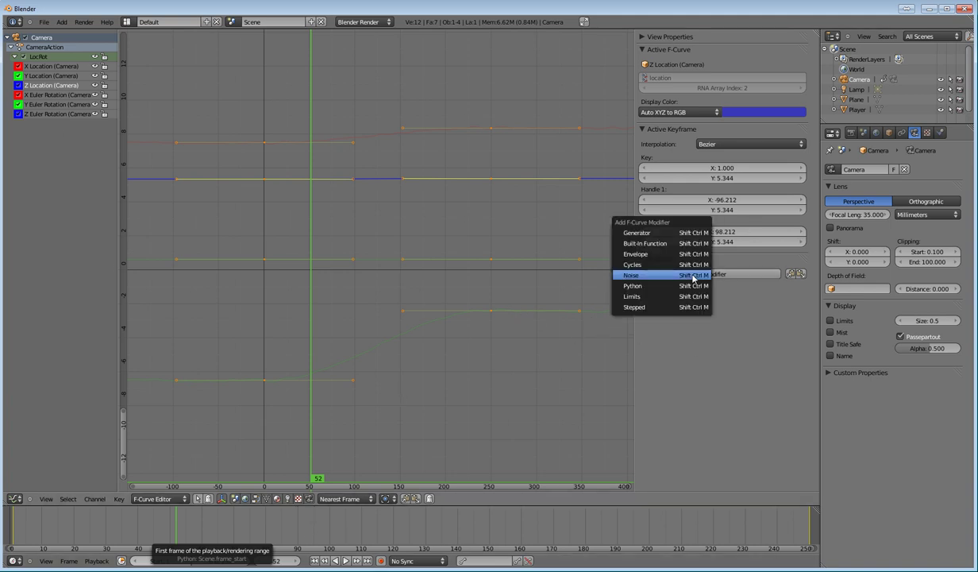
left_click(693, 275)
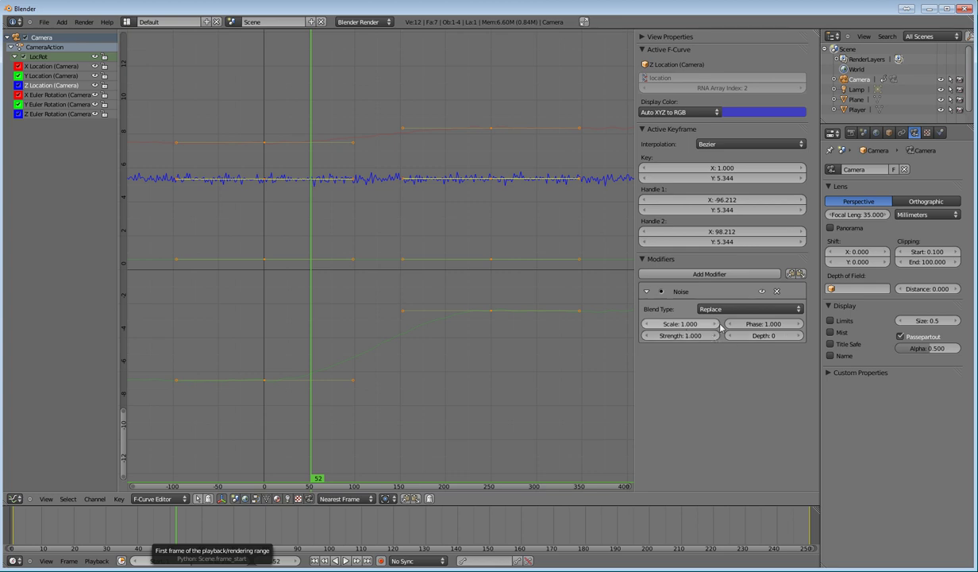
left_click(686, 327)
type("15")
left_click(691, 336)
type("0.2")
key("Return")
left_click(766, 324)
type("6")
key("Return")
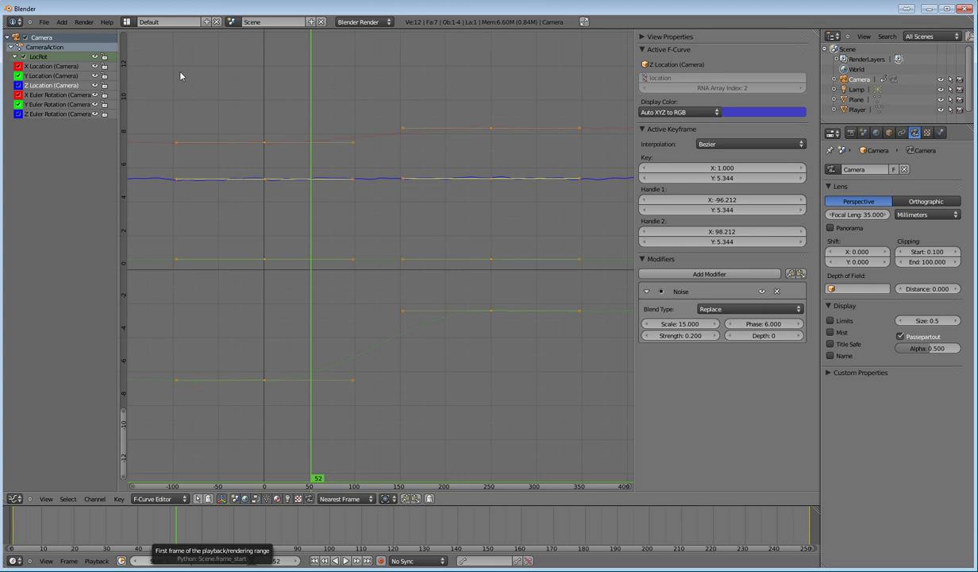
left_click(57, 116)
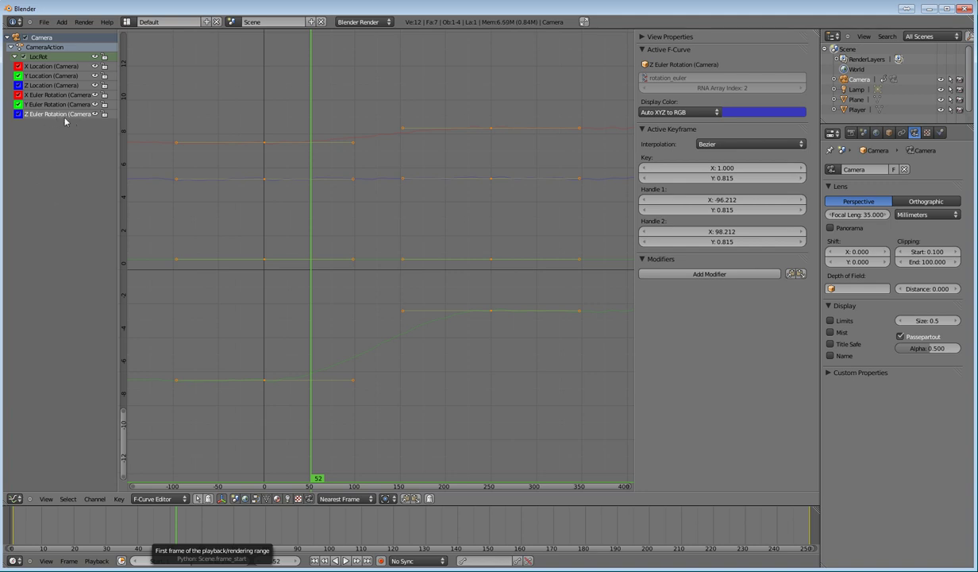
Add a Noise modifier to the camera's Z Euler Rotation curve
left_click(119, 500)
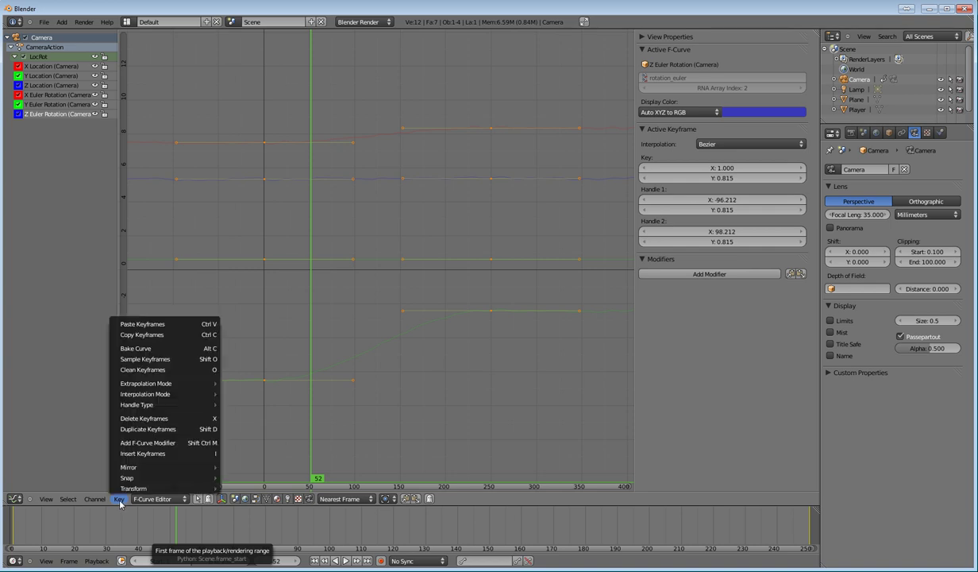
left_click(145, 449)
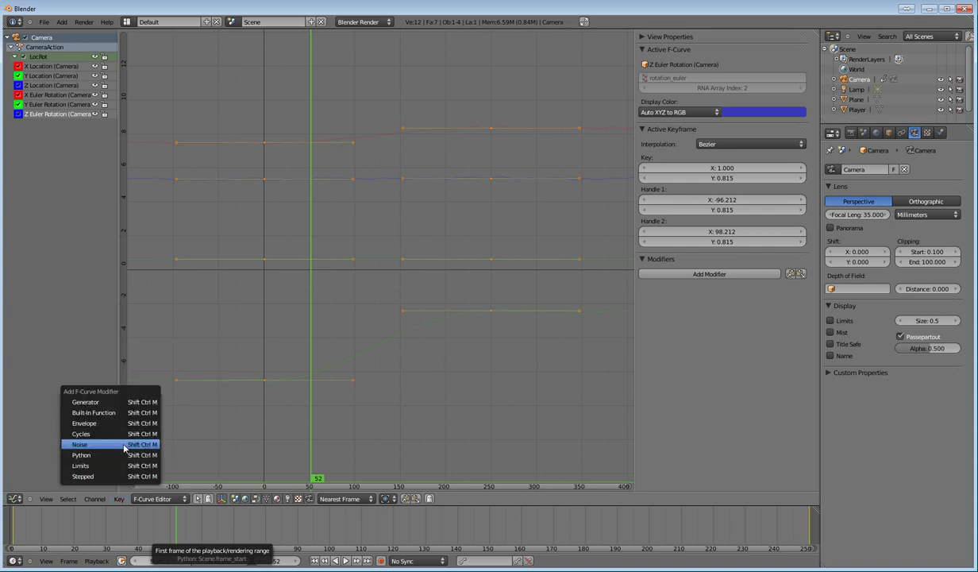
left_click(124, 446)
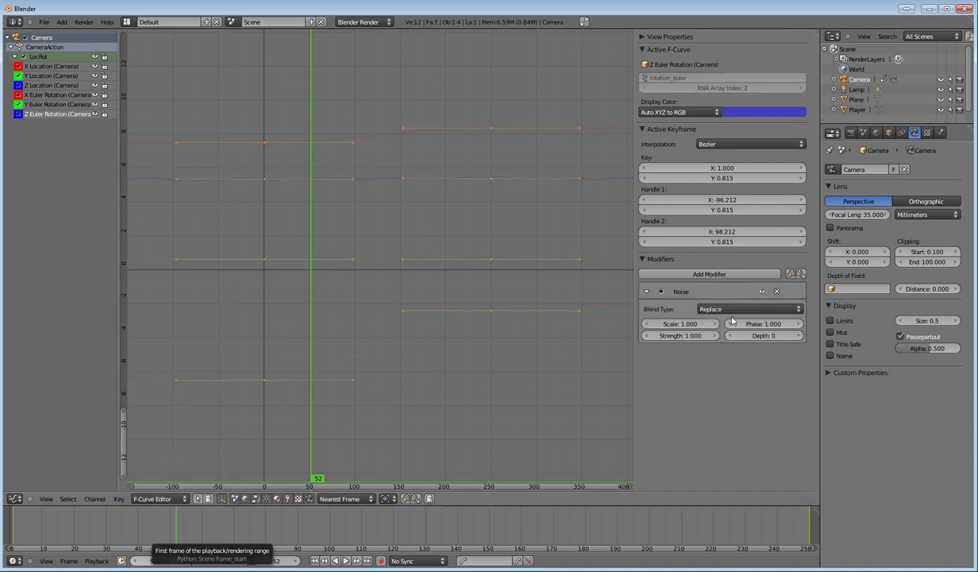
Set the Z rotation noise to Scale 15, Strength 0.2 and Phase 8
left_click(689, 324)
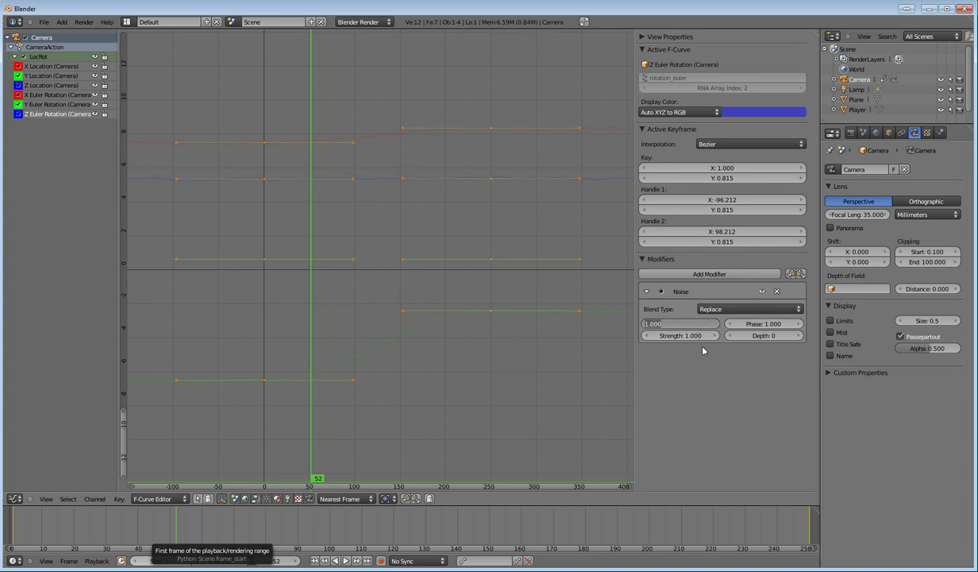
type("15")
key("Tab")
type("1.1")
key("Return")
left_click(681, 335)
type("0.2")
key("Return")
left_click(765, 326)
type("8")
key("Return")
Zoom and pan the Graph Editor until the noisy blue Z rotation curve, swinging 45 to 70, is visible
scroll(539, 300, "down", 1)
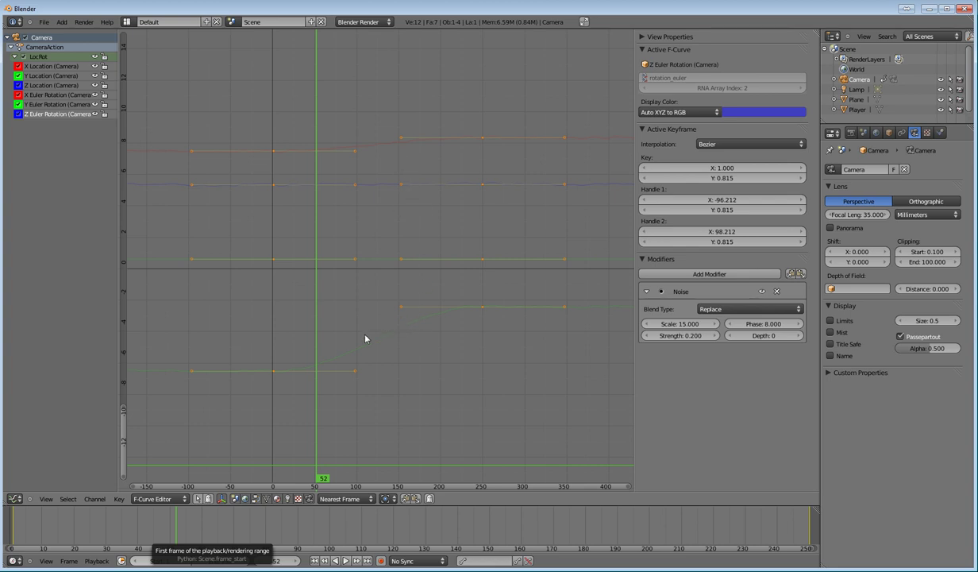
scroll(382, 343, "up", 3)
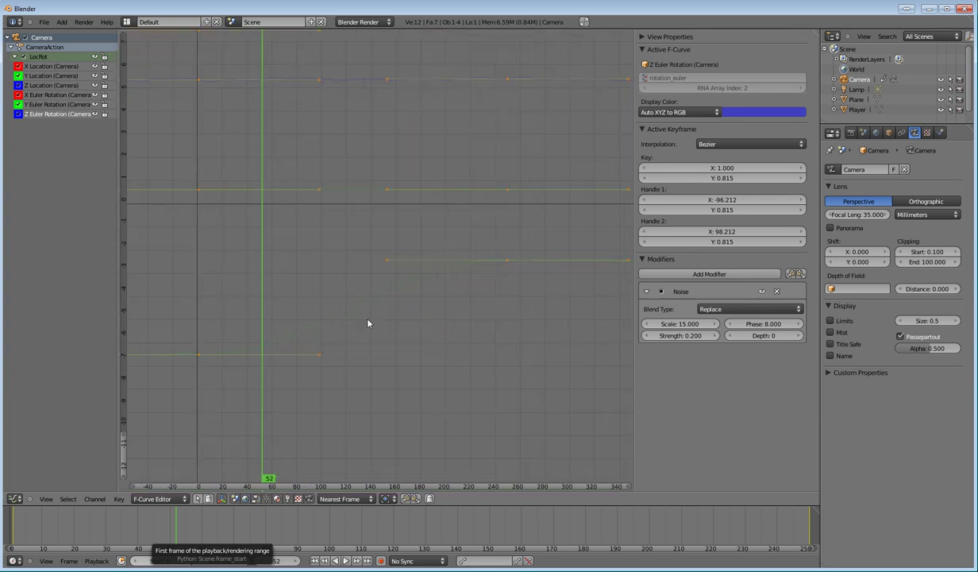
scroll(449, 309, "down", 1)
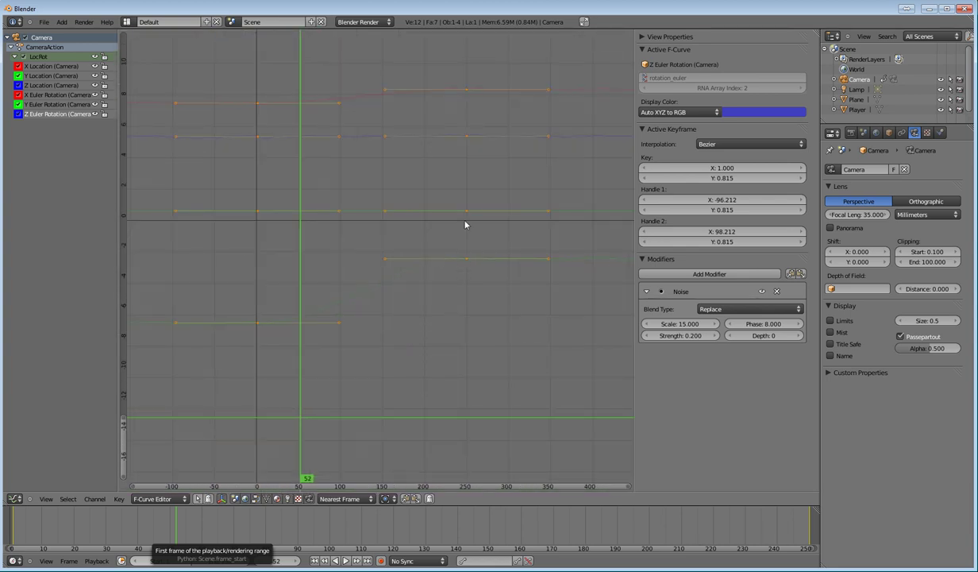
scroll(465, 221, "up", 3, "shift")
scroll(453, 300, "down", 6)
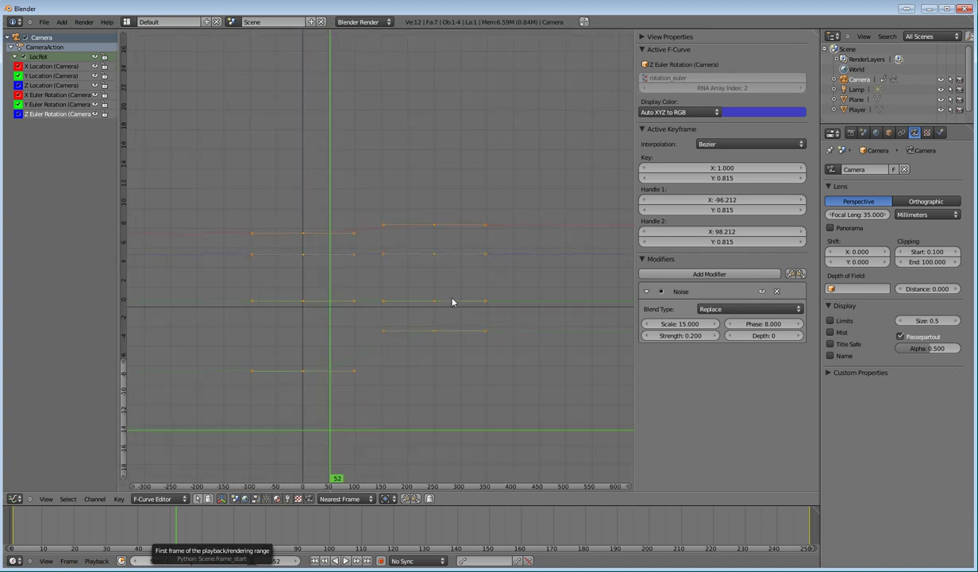
middle_click_drag(458, 234, 476, 412)
scroll(473, 384, "down", 1)
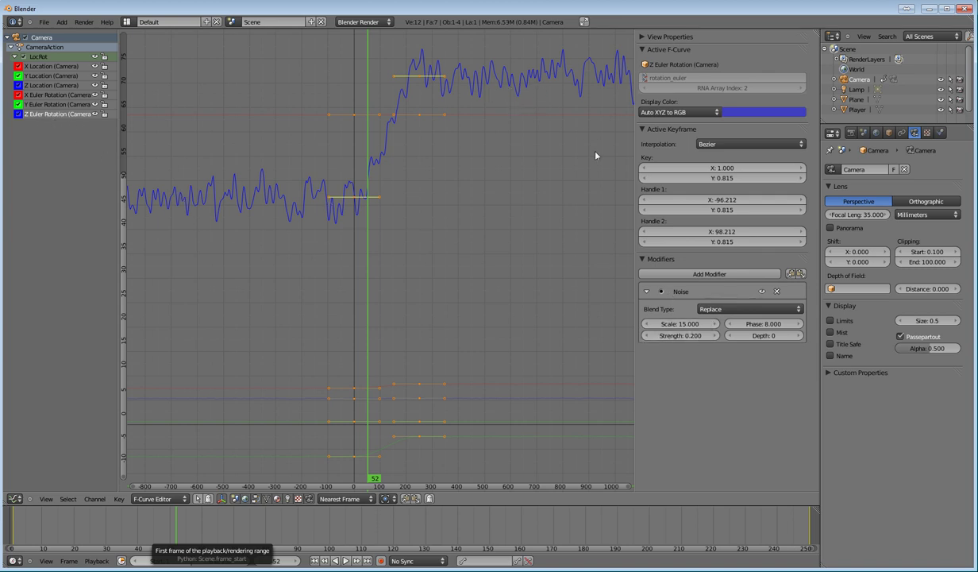
Lower the Z rotation Noise strength to 0.005 and recentre the graph on the now-smoother curve
left_click(693, 338)
key("BackSpace")
key("Return")
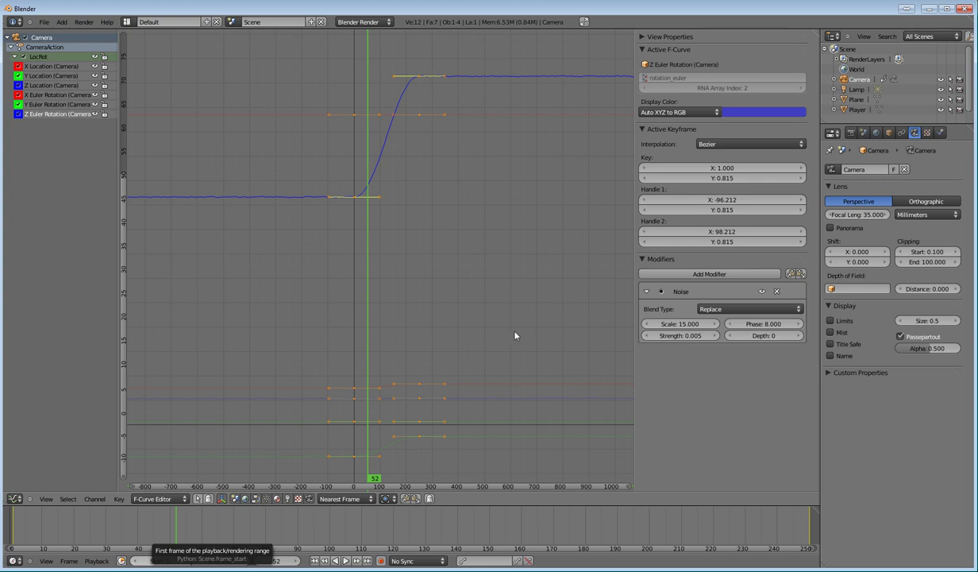
scroll(508, 330, "up", 2)
middle_click_drag(430, 341, 486, 291)
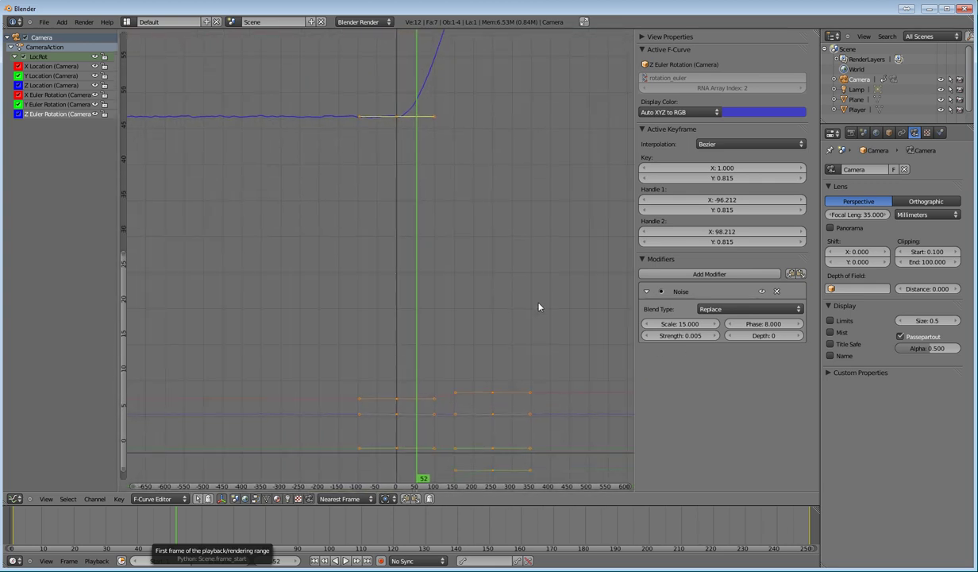
scroll(480, 332, "down", 2)
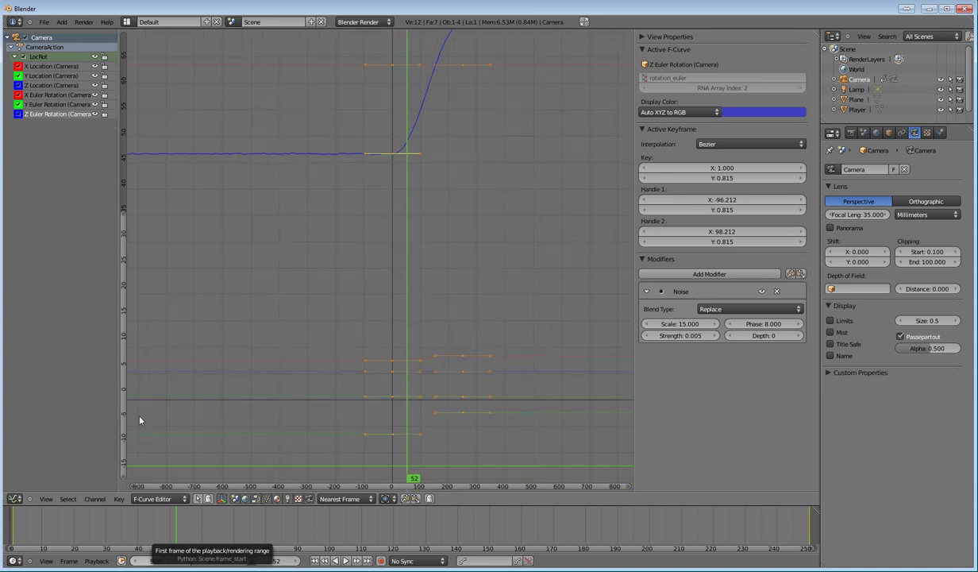
Switch the graph area back to a 3D View and play the animation from frame 1
left_click(15, 499)
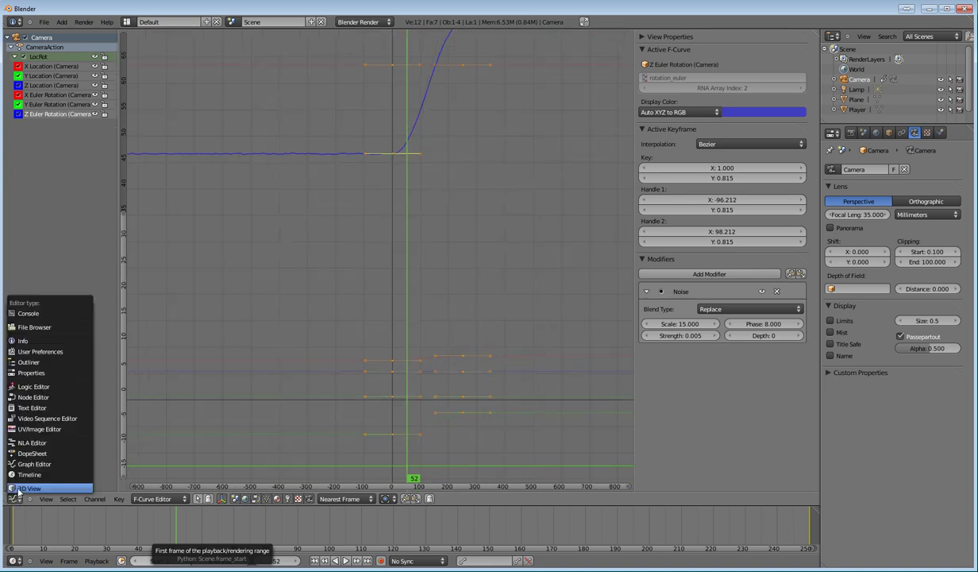
left_click(19, 481)
left_click(315, 560)
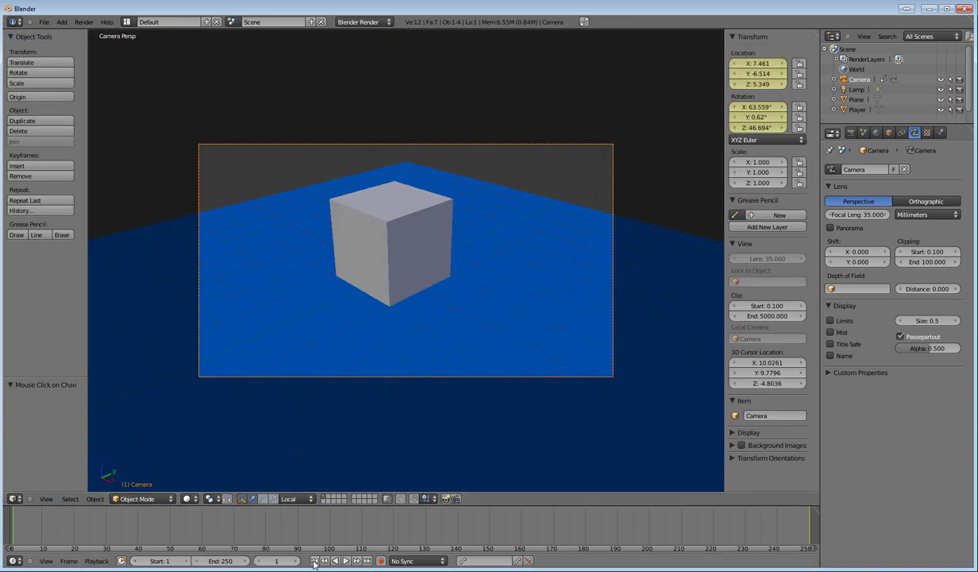
left_click(346, 561)
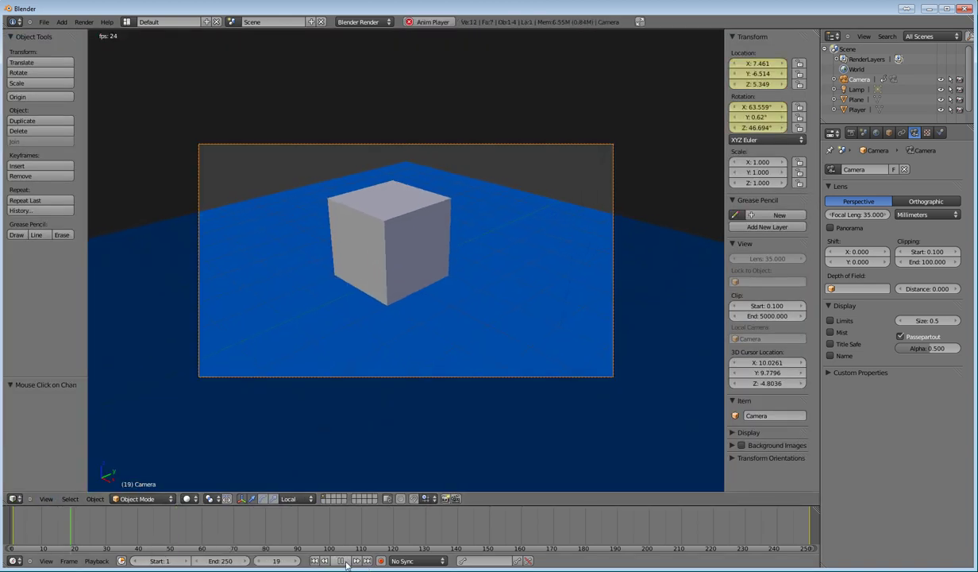